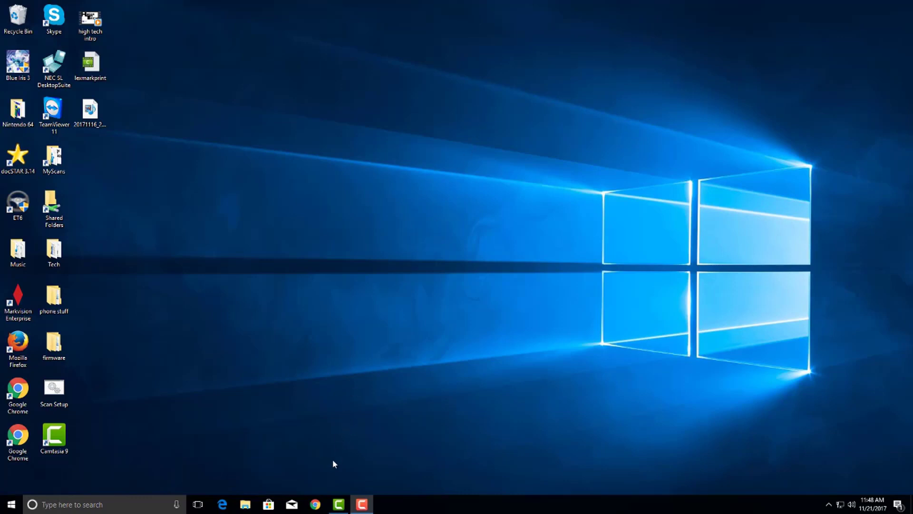
# Open Chrome, go to gmail.com and start creating a new Google account
pyautogui.click(315, 503)
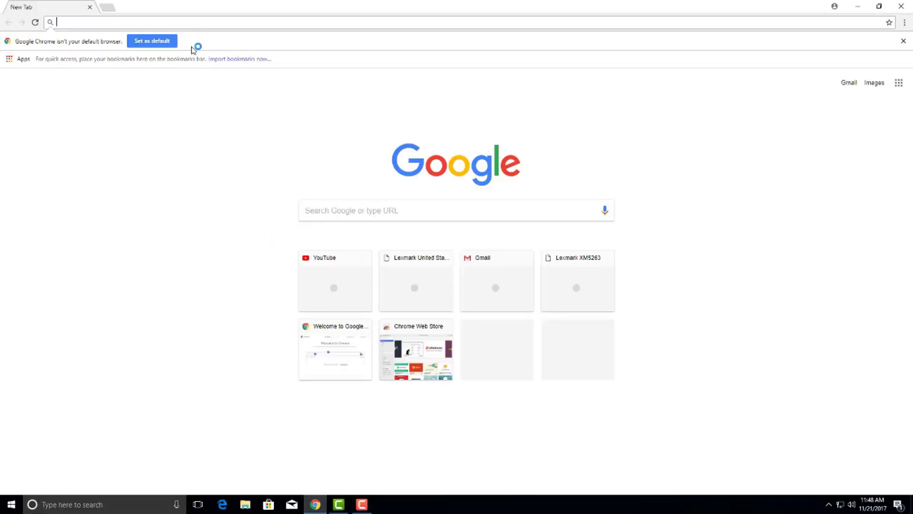
pyautogui.write('gmail.com')
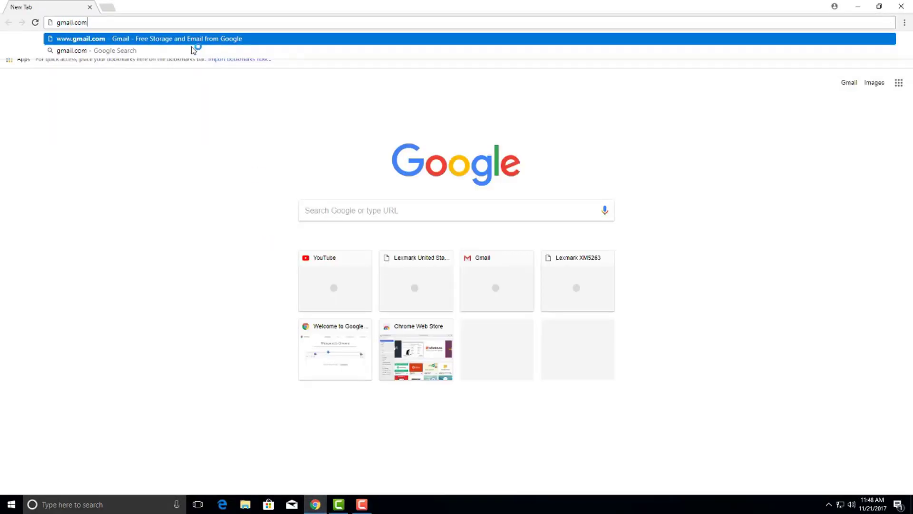
pyautogui.press('Return')
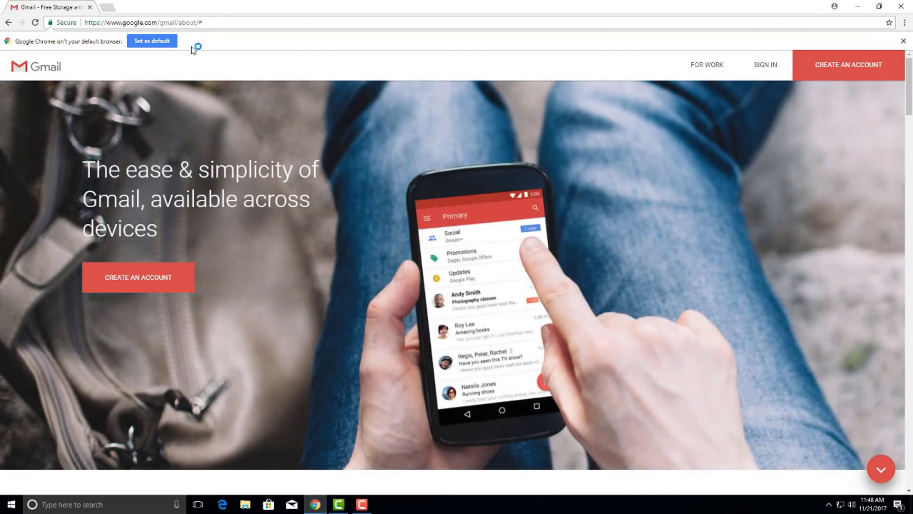
pyautogui.click(165, 285)
# Enter the first and last name, choose a username and type the account password
pyautogui.click(535, 154)
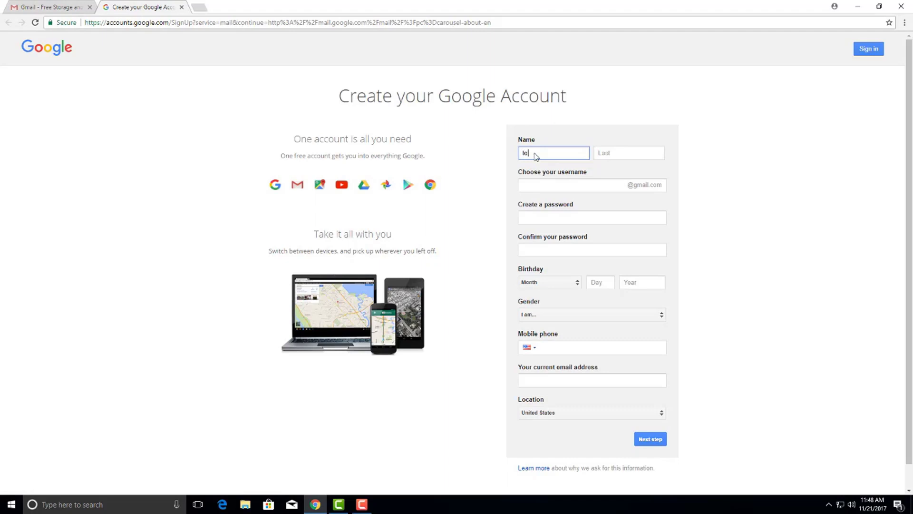
pyautogui.press('Tab')
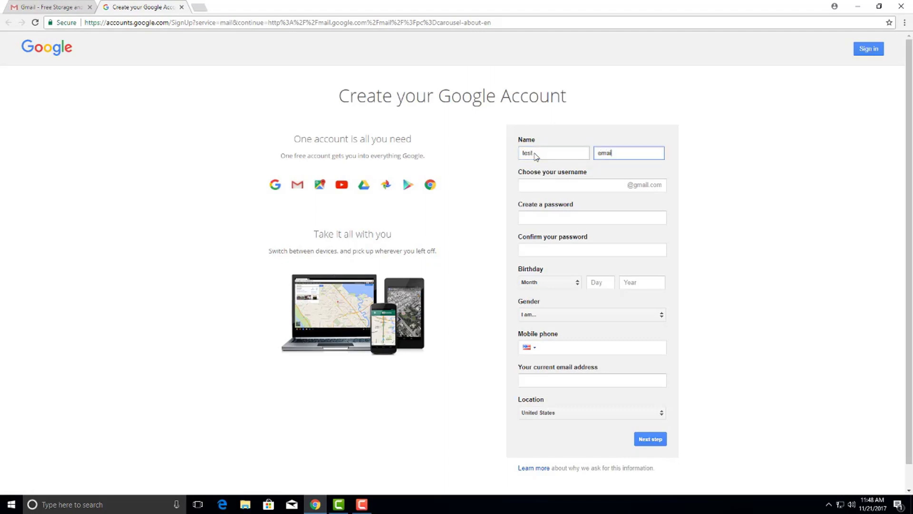
pyautogui.press('Tab')
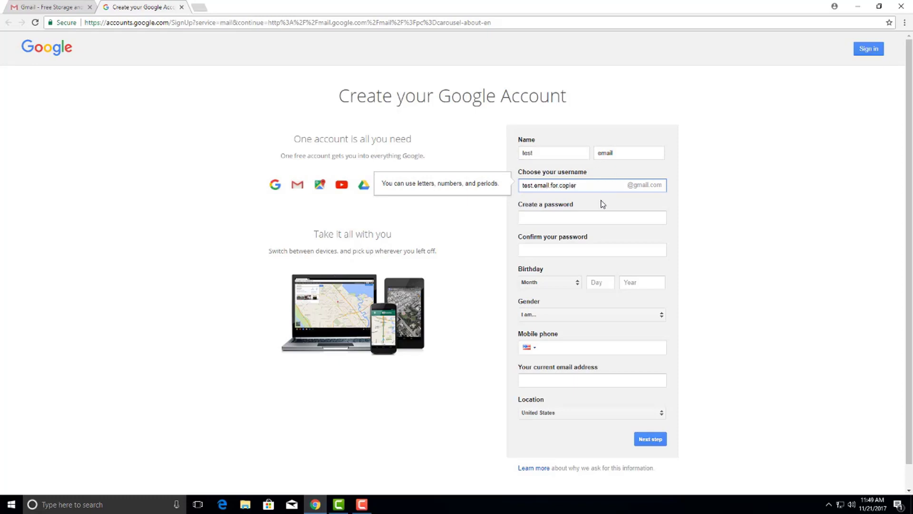
pyautogui.click(581, 218)
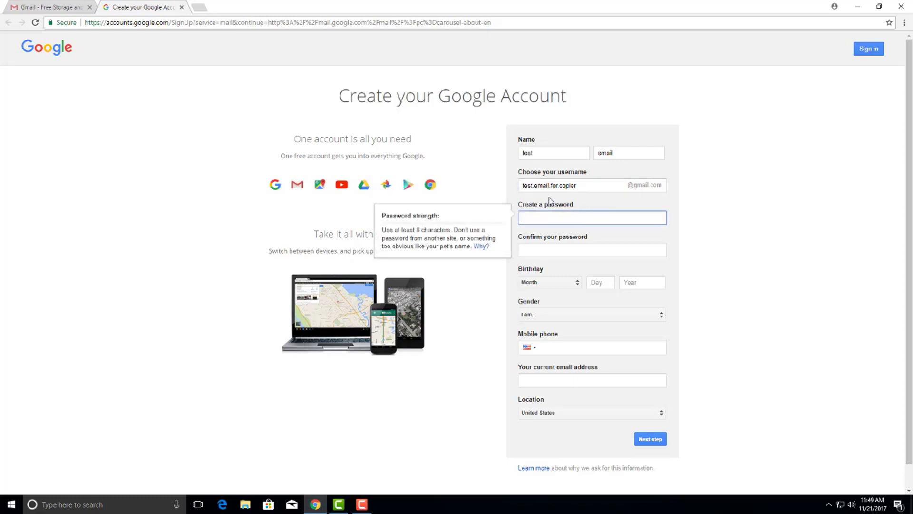
pyautogui.write('til')
pyautogui.press('Tab')
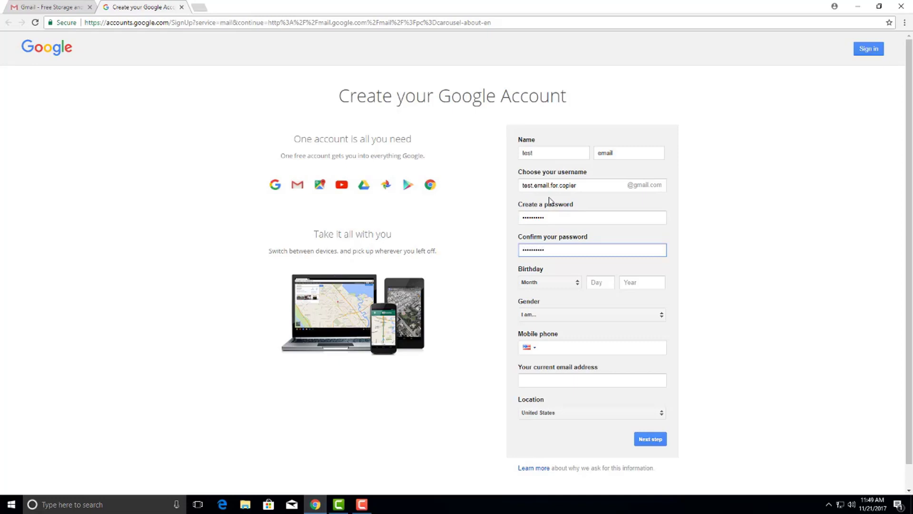
# Enter a January birth date, choose 'Rather not say' as gender, and start the current e-mail field
pyautogui.click(570, 283)
pyautogui.click(572, 285)
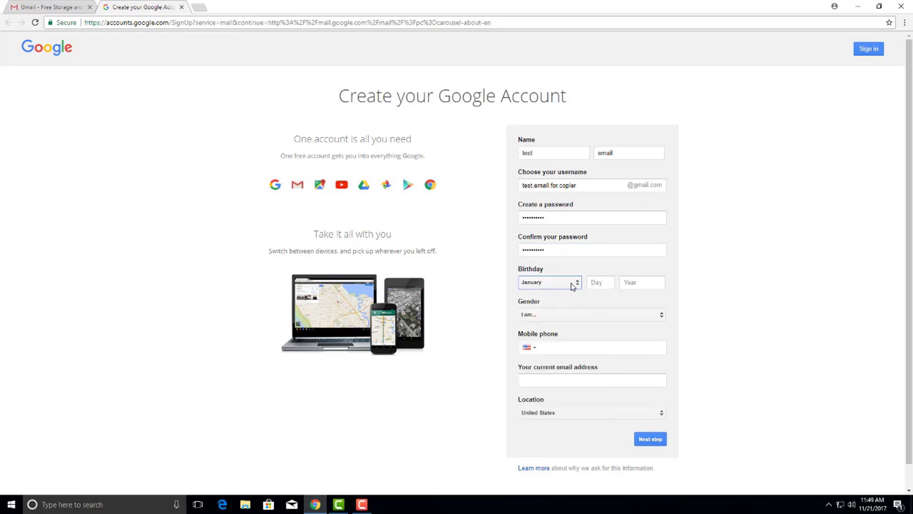
pyautogui.click(597, 285)
pyautogui.press('Tab')
pyautogui.write('1980')
pyautogui.press('Tab')
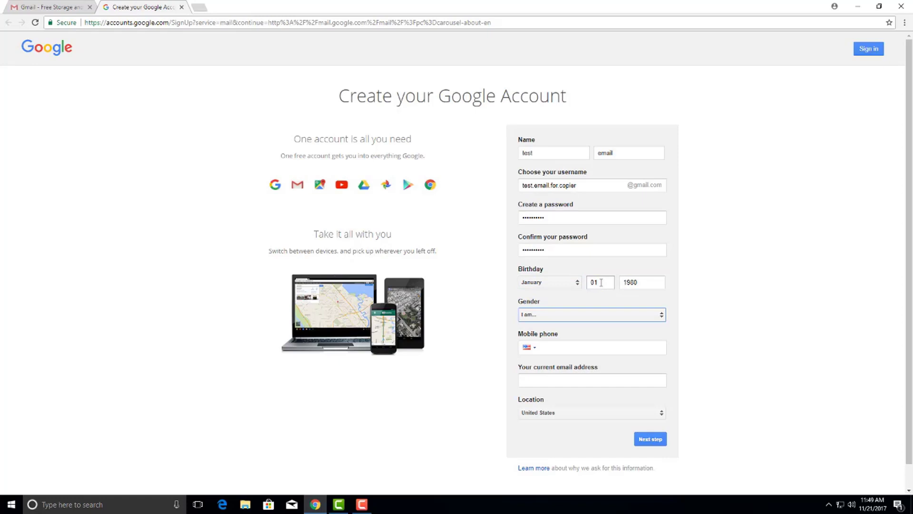
pyautogui.click(598, 315)
pyautogui.click(581, 349)
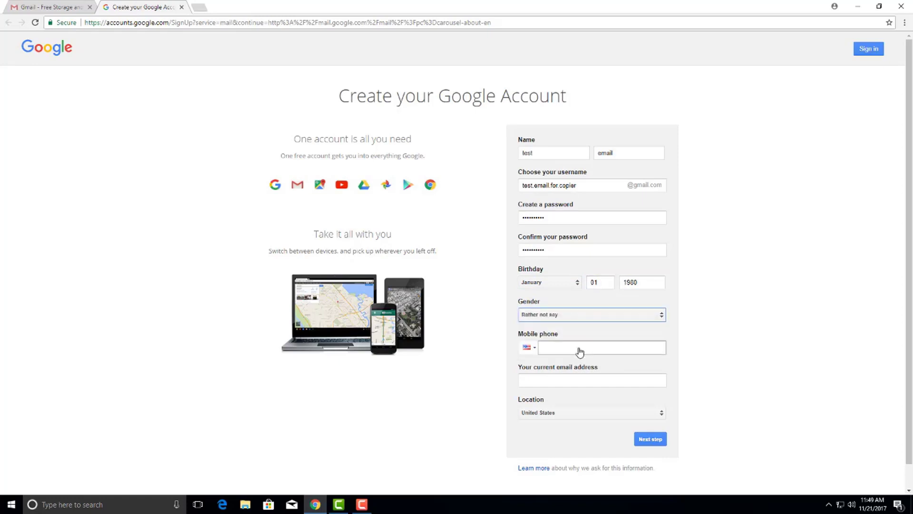
pyautogui.click(571, 381)
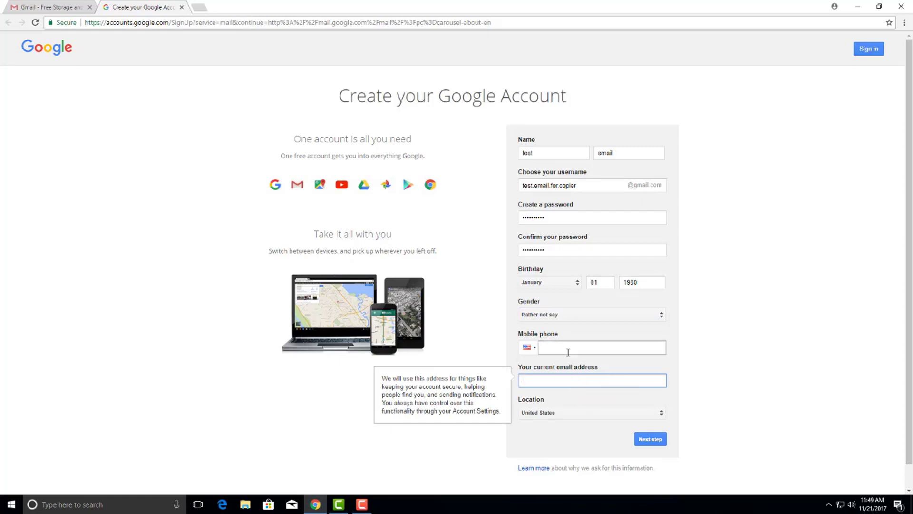
# Accept the terms, continue to the new Gmail inbox, dismiss the welcome overlay and show the account menu
pyautogui.click(648, 438)
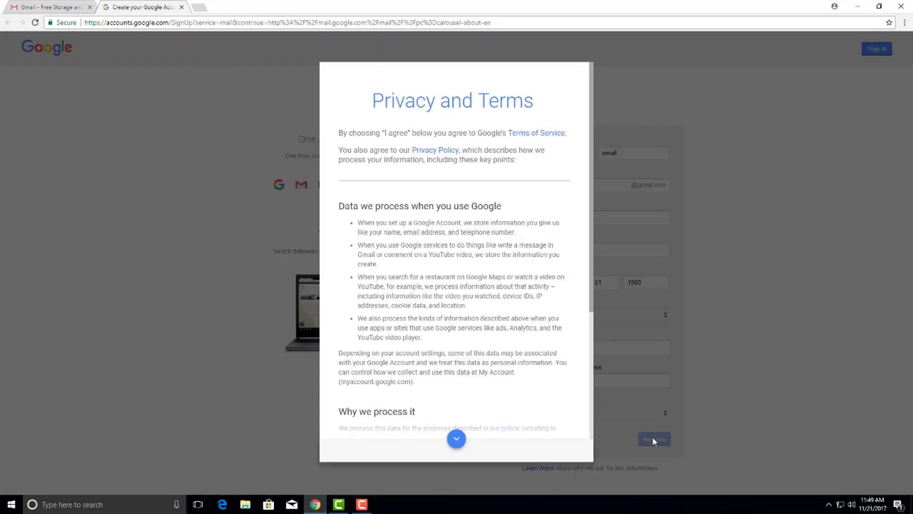
pyautogui.moveTo(591, 272); pyautogui.dragTo(586, 415)
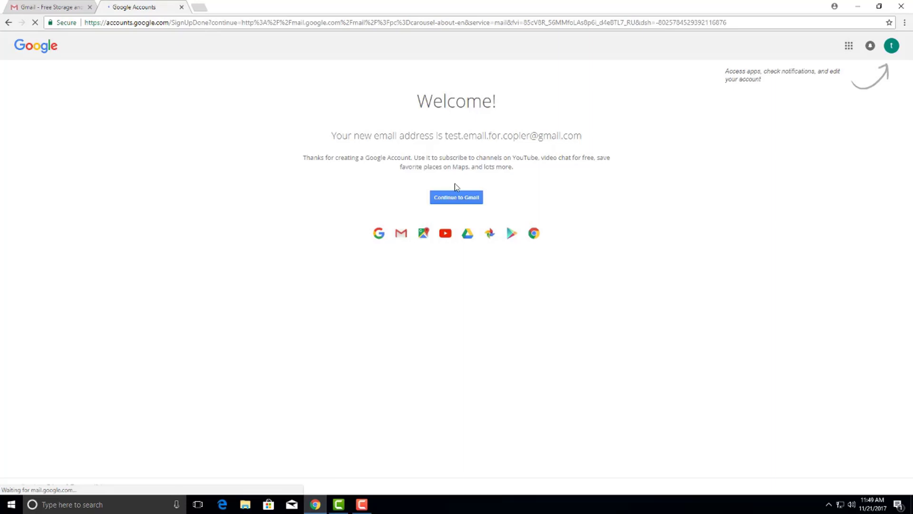
pyautogui.click(460, 200)
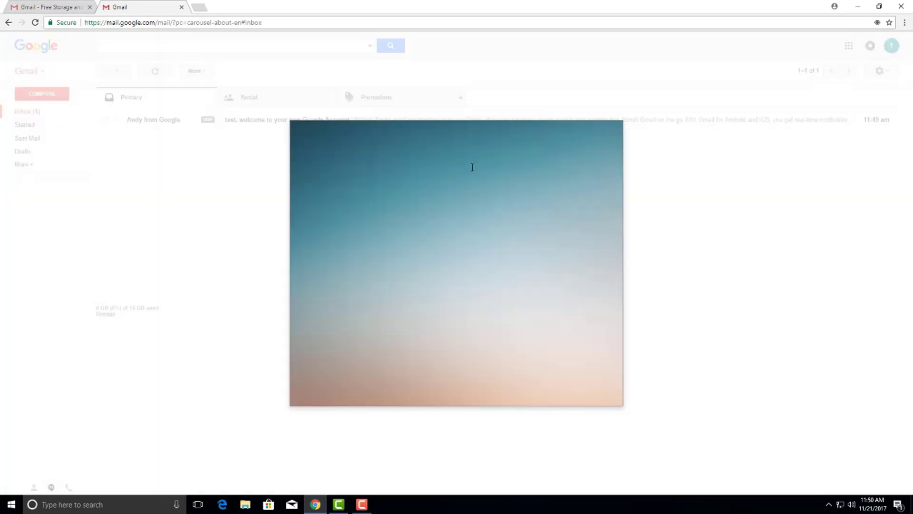
pyautogui.click(616, 128)
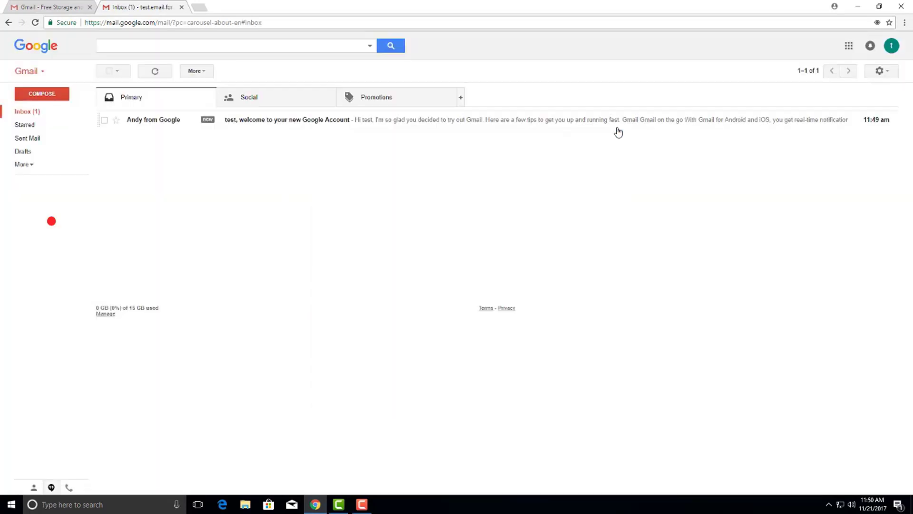
pyautogui.click(892, 47)
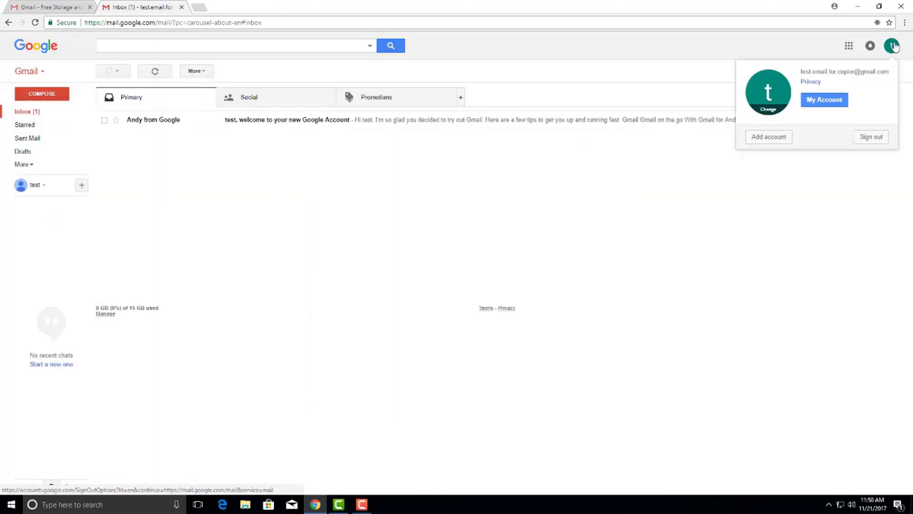
# Switch 'Allow less secure apps' to ON under My Account's Sign-in & security settings
pyautogui.click(814, 100)
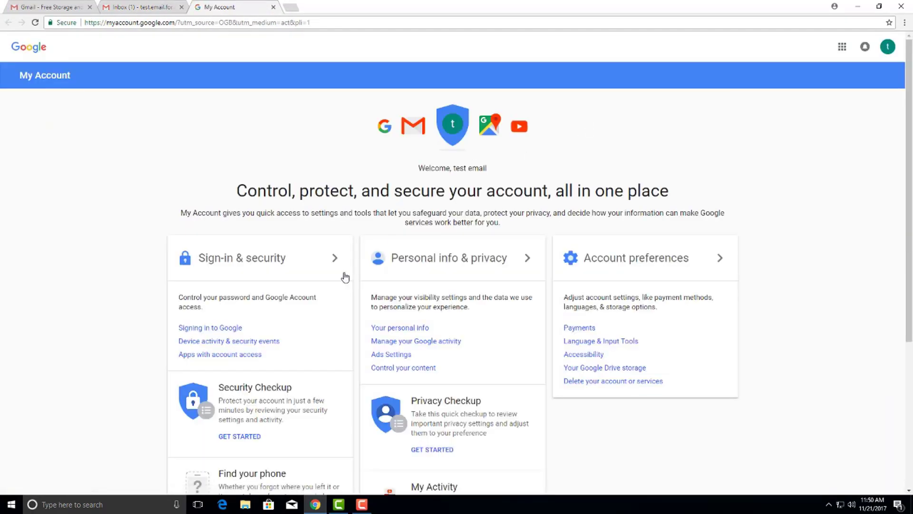
pyautogui.click(252, 346)
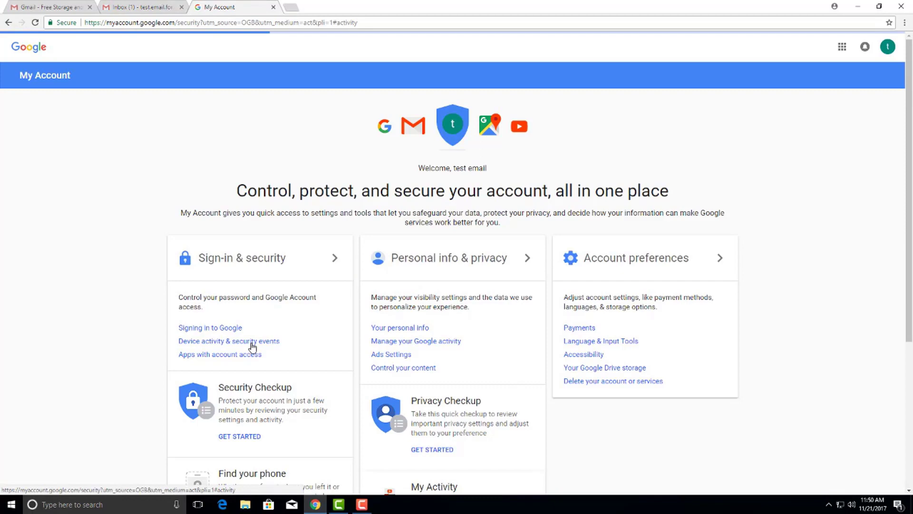
pyautogui.scroll(-6, 495, 283)
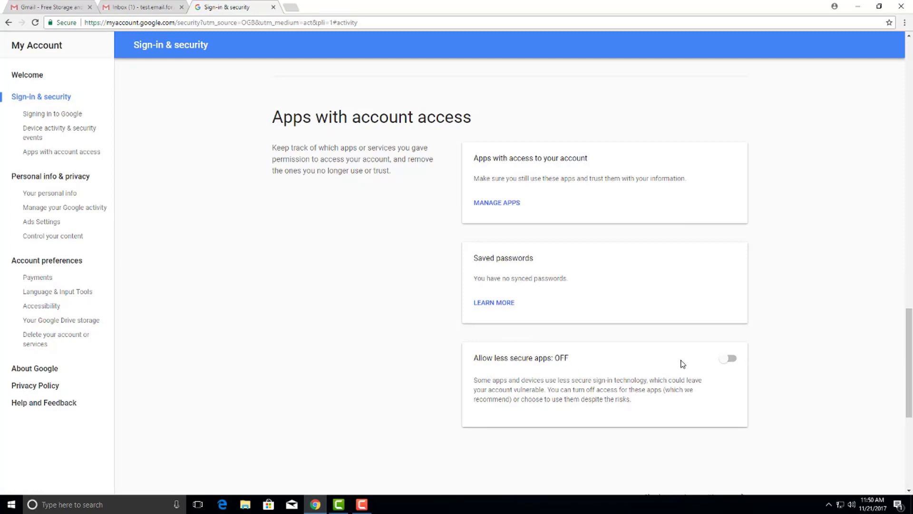
pyautogui.click(729, 361)
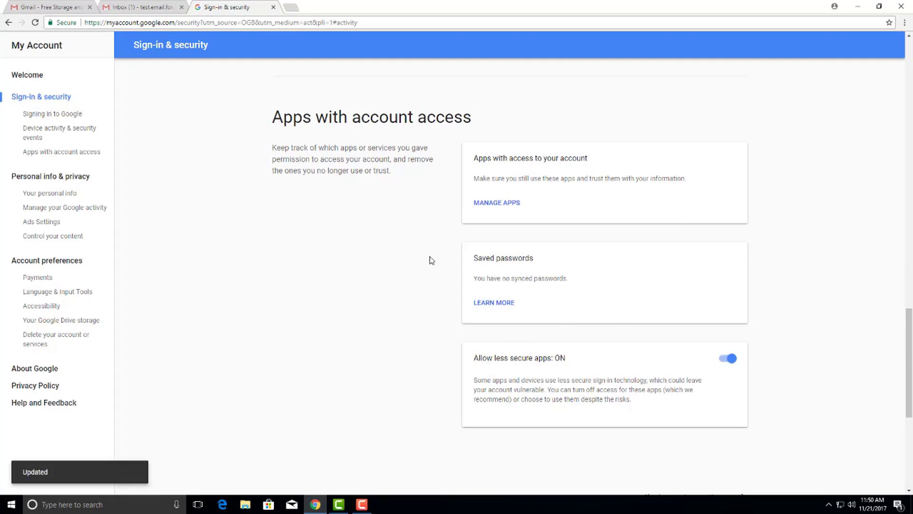
pyautogui.middleClick(493, 230)
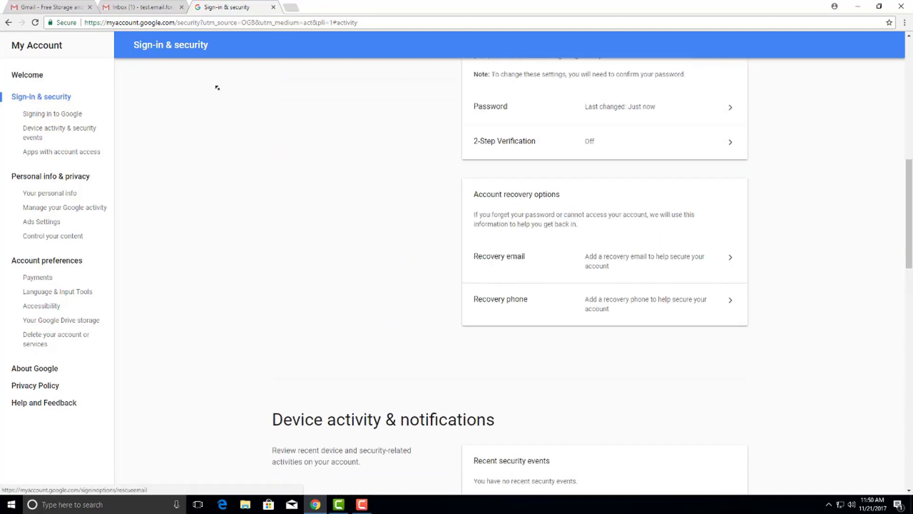
# Close the security settings tab and reload the Gmail inbox
pyautogui.click(273, 8)
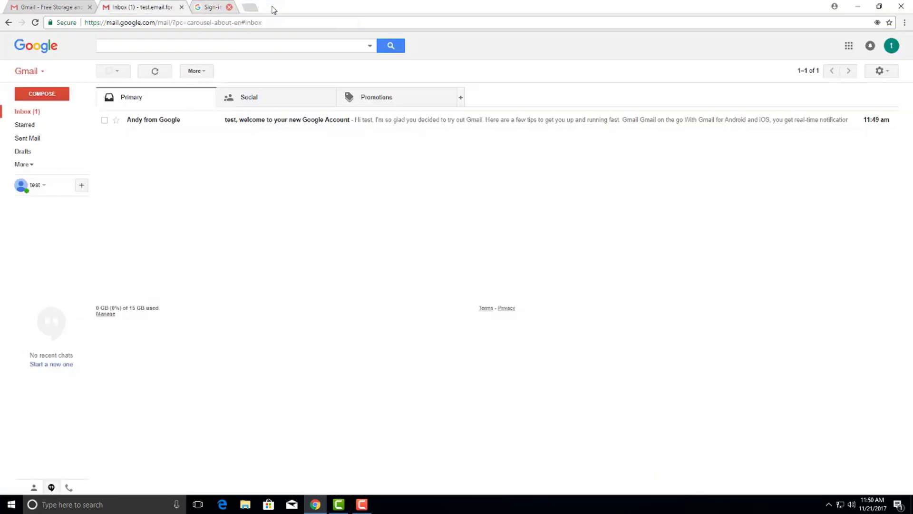
pyautogui.click(35, 23)
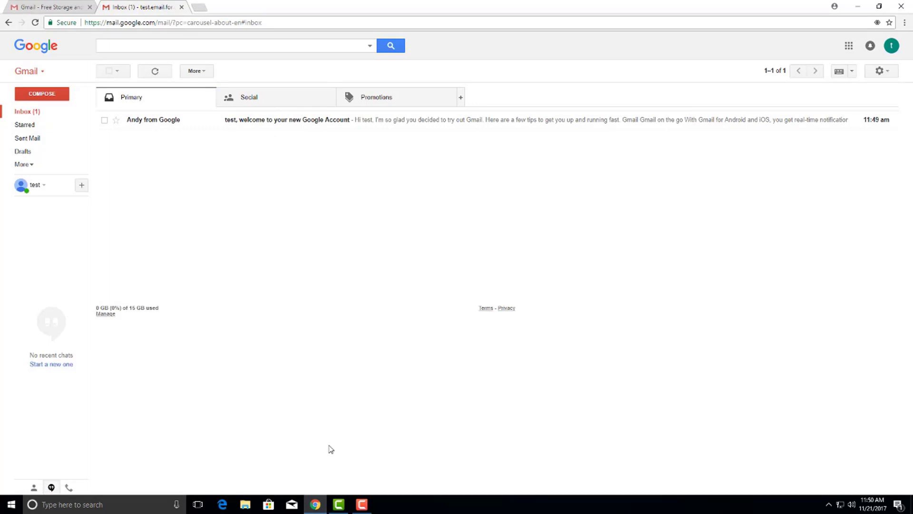
pyautogui.moveTo(315, 510)
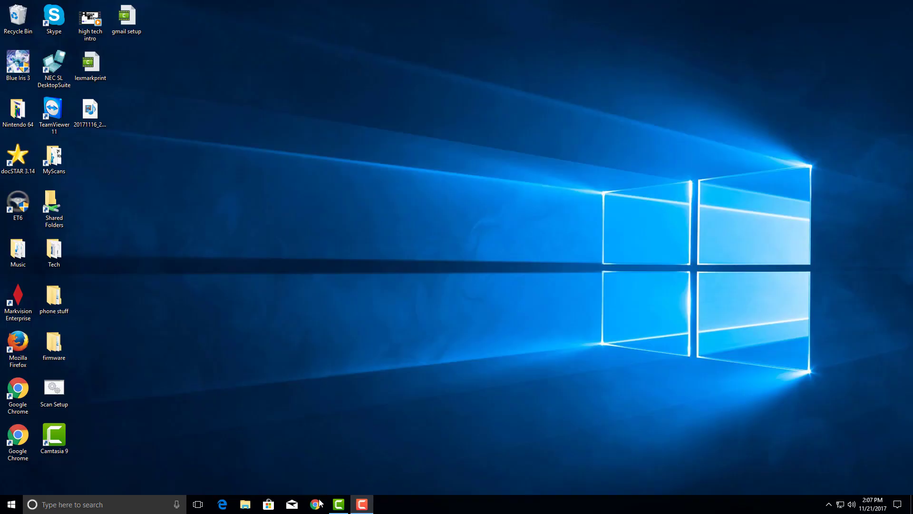
# Open the printer at 192.168.1.82 in a new window and go via Links & Index to E-mail Settings
pyautogui.click(315, 504)
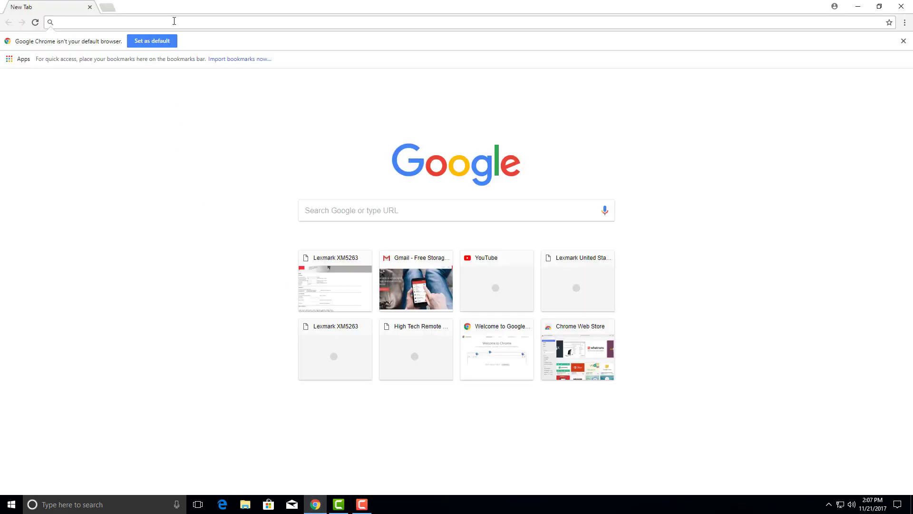
pyautogui.click(174, 21)
pyautogui.write('192.168.1.82')
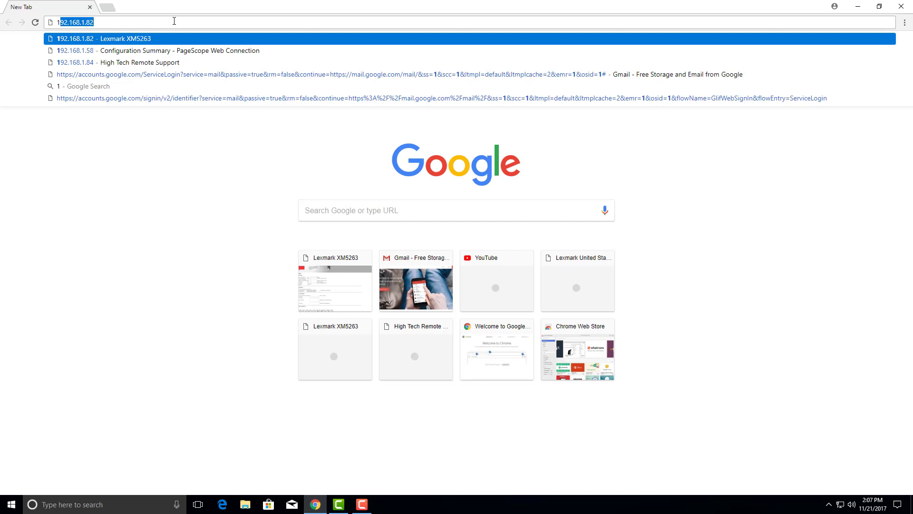
pyautogui.press('Return')
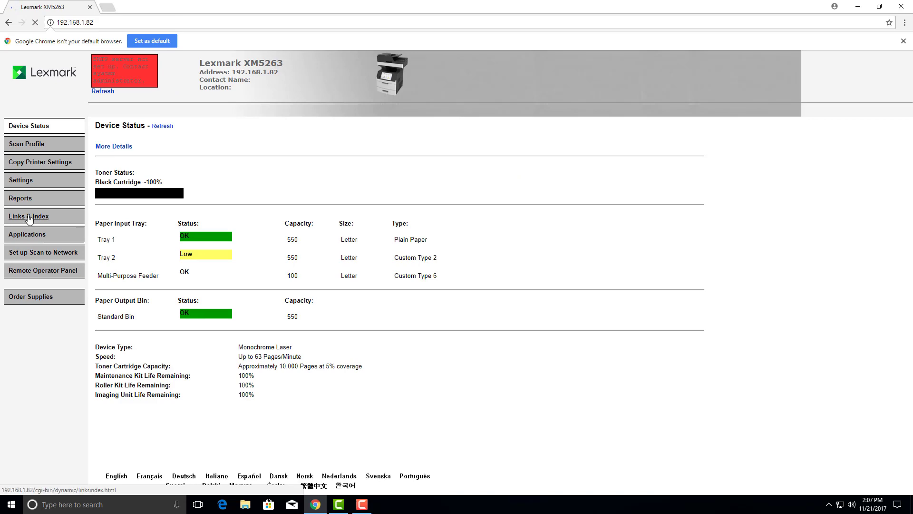
pyautogui.click(43, 216)
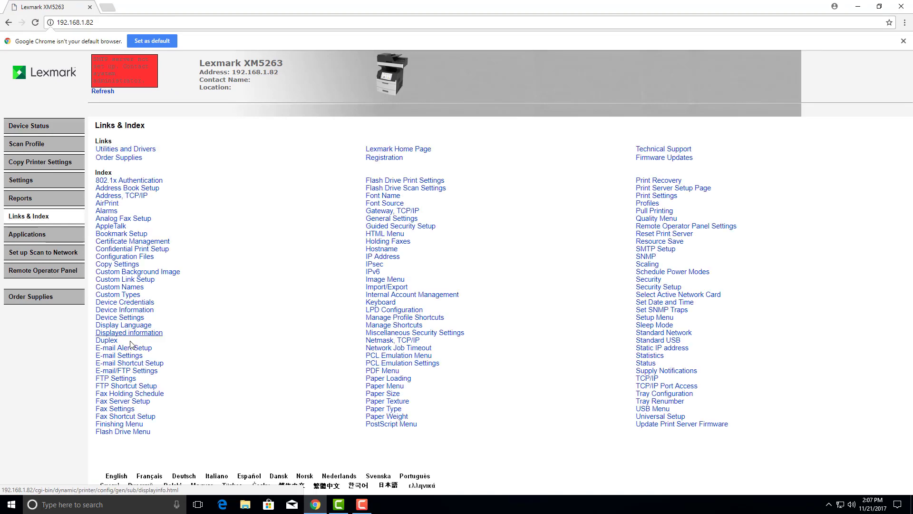
pyautogui.click(136, 363)
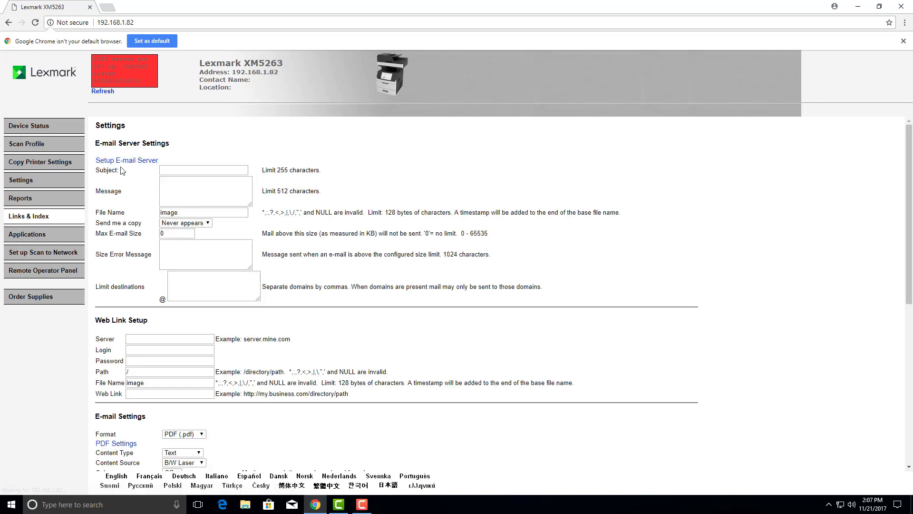
# Set the primary SMTP gateway to smtp.gmail.com, keeping port 465
pyautogui.click(124, 163)
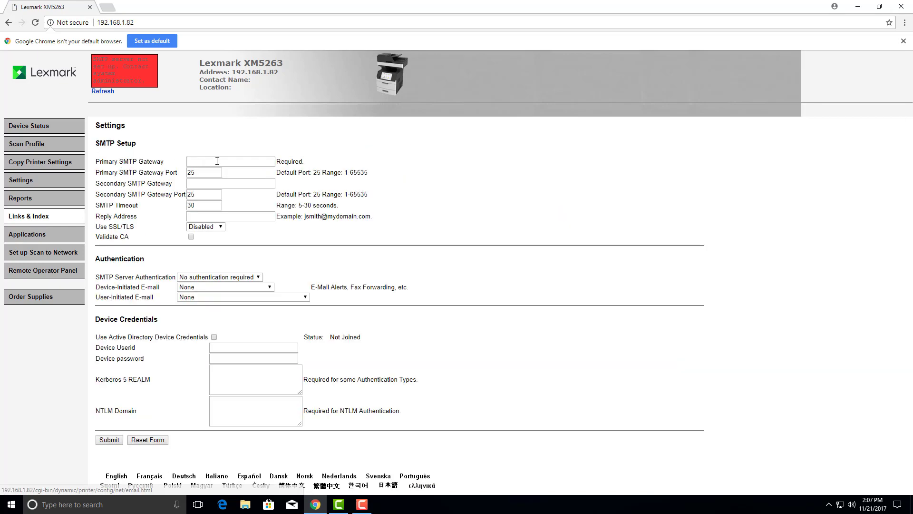
pyautogui.click(218, 161)
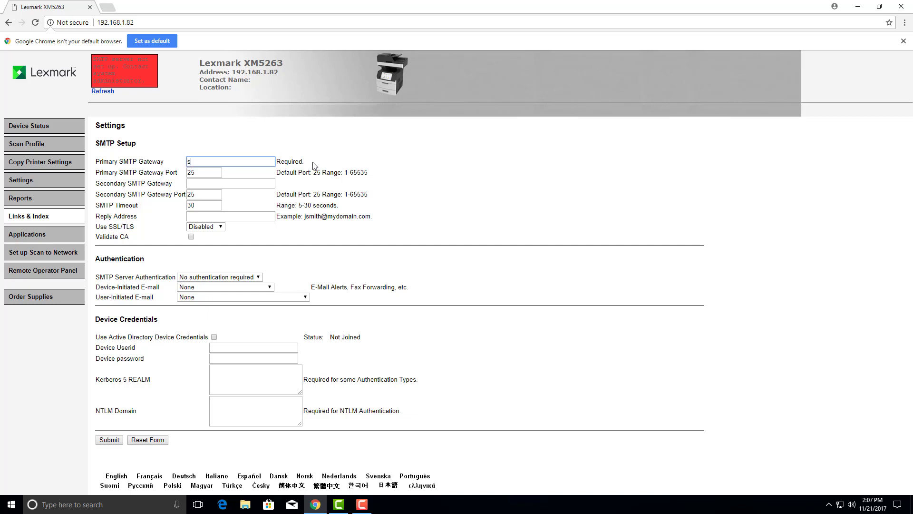
pyautogui.write('smtp.gmail.com')
pyautogui.press('Tab')
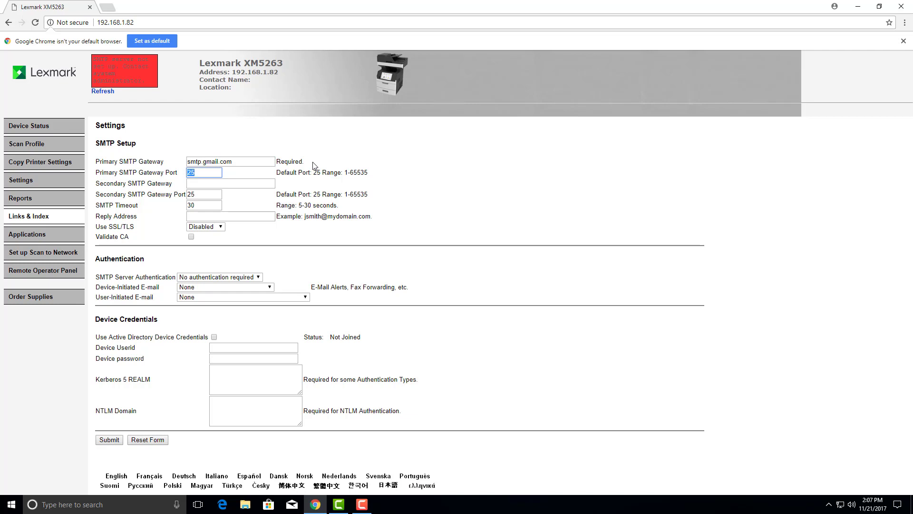
pyautogui.press('Tab')
pyautogui.press('Tab')
# Paste the copier's Gmail address as Reply Address and set Use SSL/TLS to Required
pyautogui.click(214, 214)
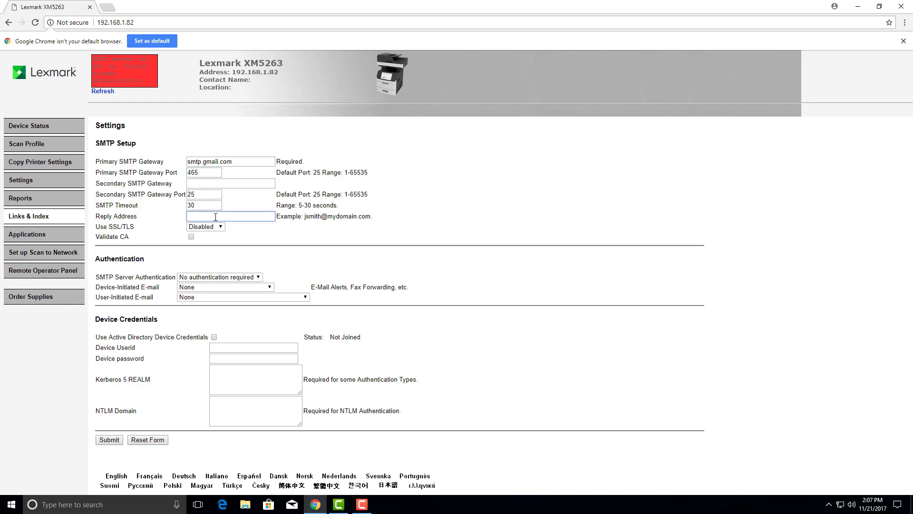
pyautogui.rightClick(215, 216)
pyautogui.click(238, 274)
pyautogui.click(212, 228)
pyautogui.click(213, 251)
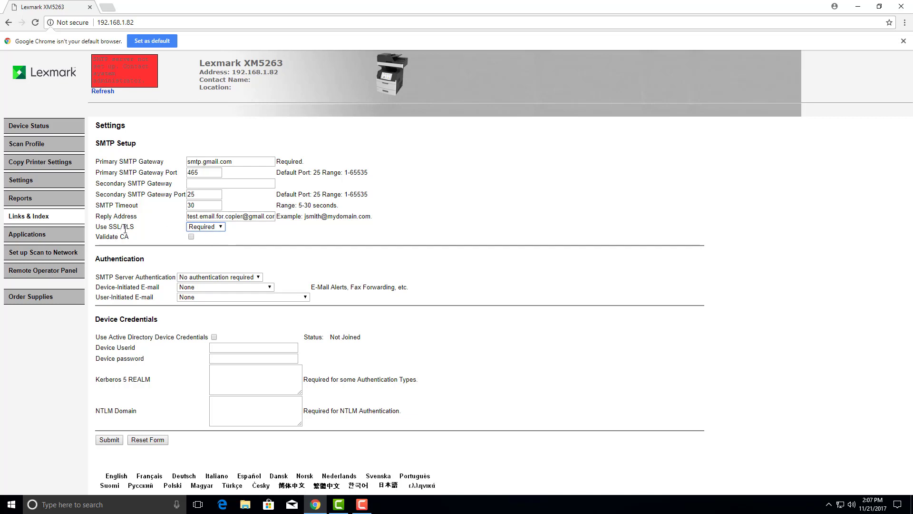
pyautogui.click(211, 279)
# Choose Login / Plain authentication and Use Device SMTP Credentials for device- and user-initiated e-mail
pyautogui.click(207, 293)
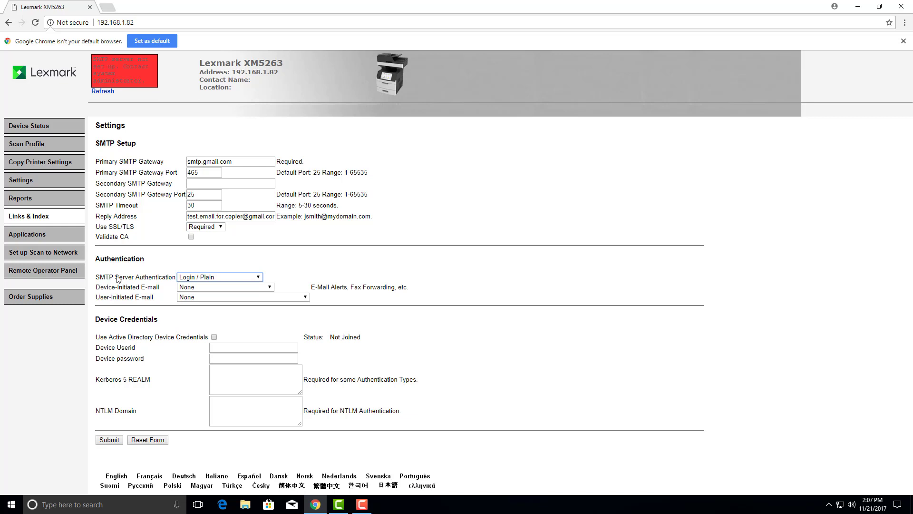
pyautogui.click(195, 287)
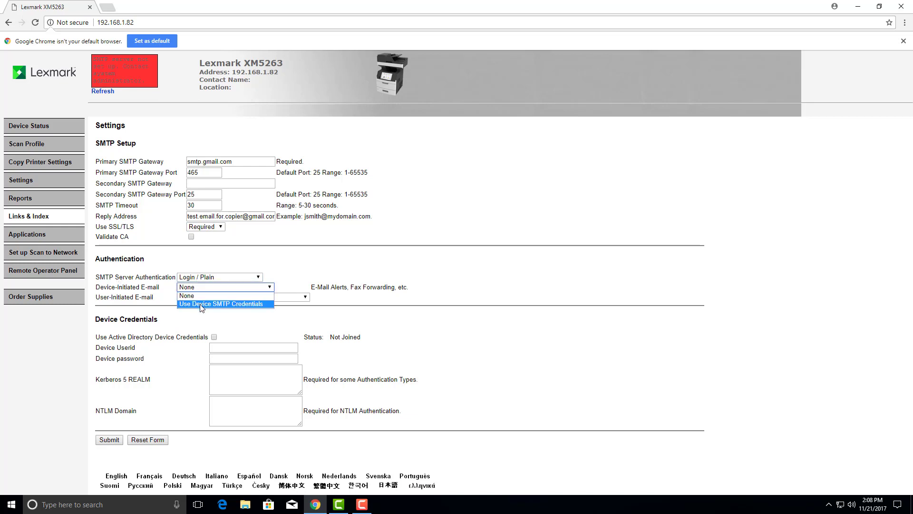
pyautogui.click(204, 304)
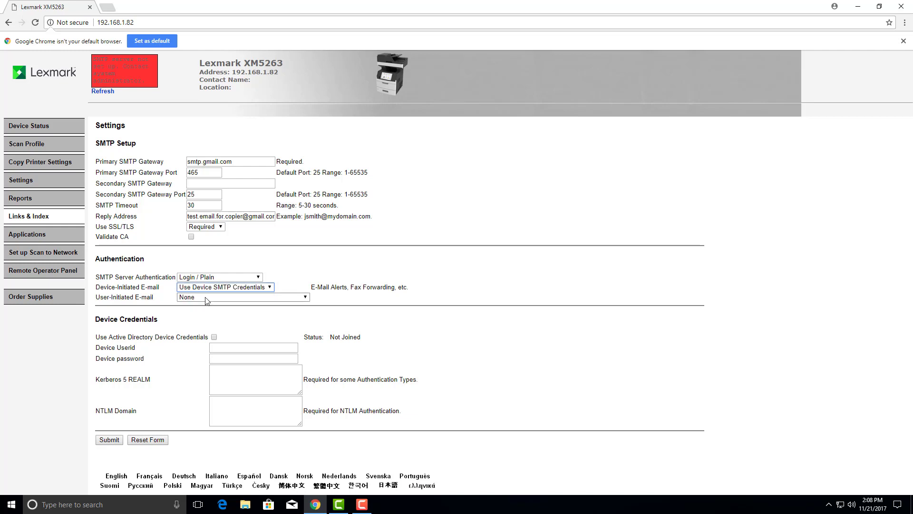
pyautogui.click(198, 297)
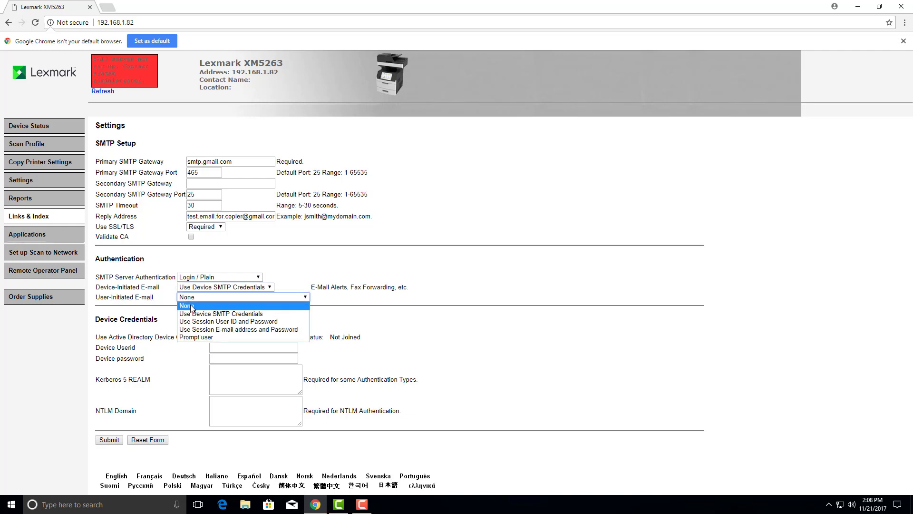
pyautogui.click(206, 314)
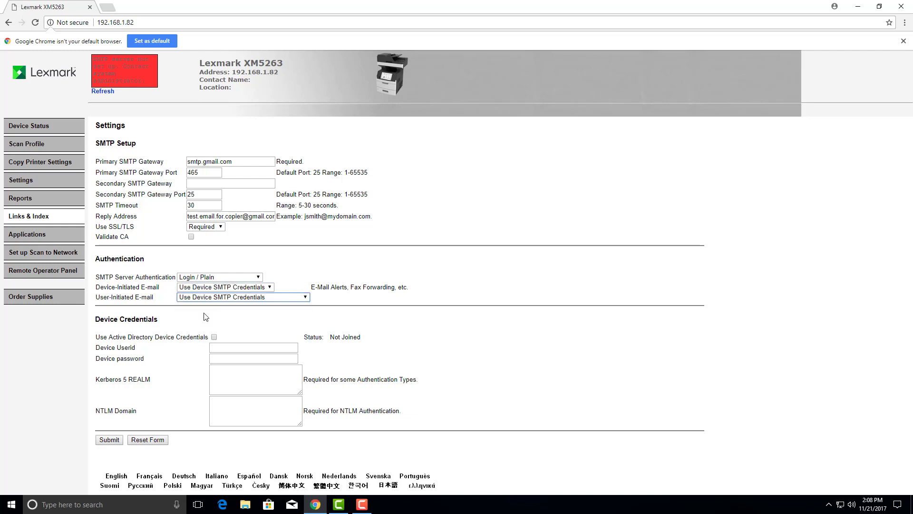
# Paste the copier's Gmail address as Device Userid, enter the device password, and submit
pyautogui.rightClick(228, 347)
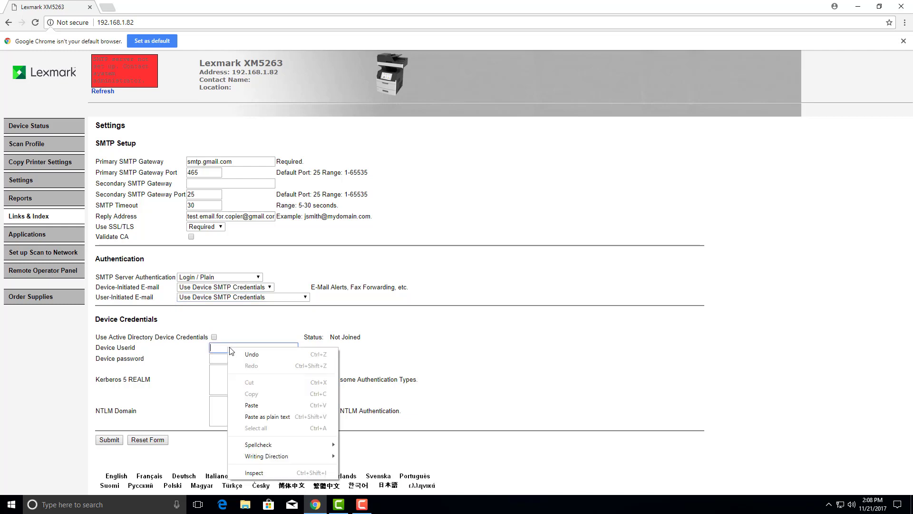
pyautogui.click(265, 406)
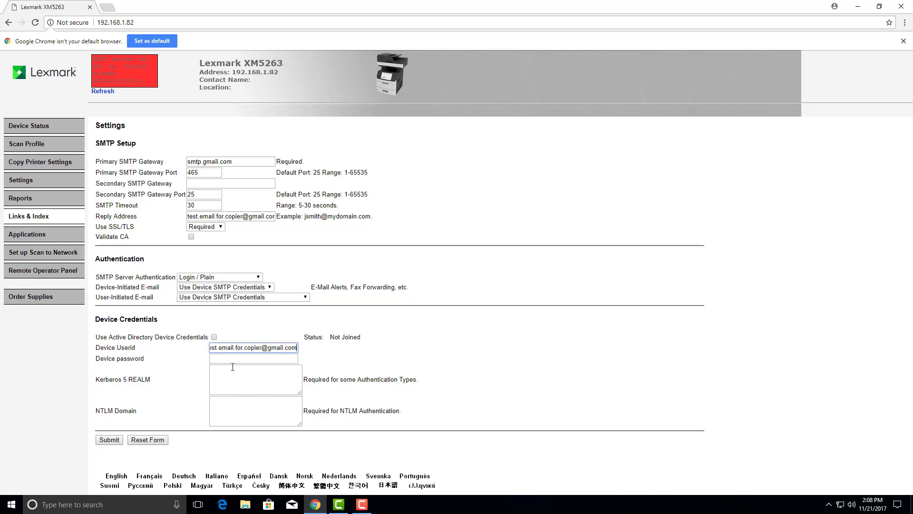
pyautogui.click(277, 360)
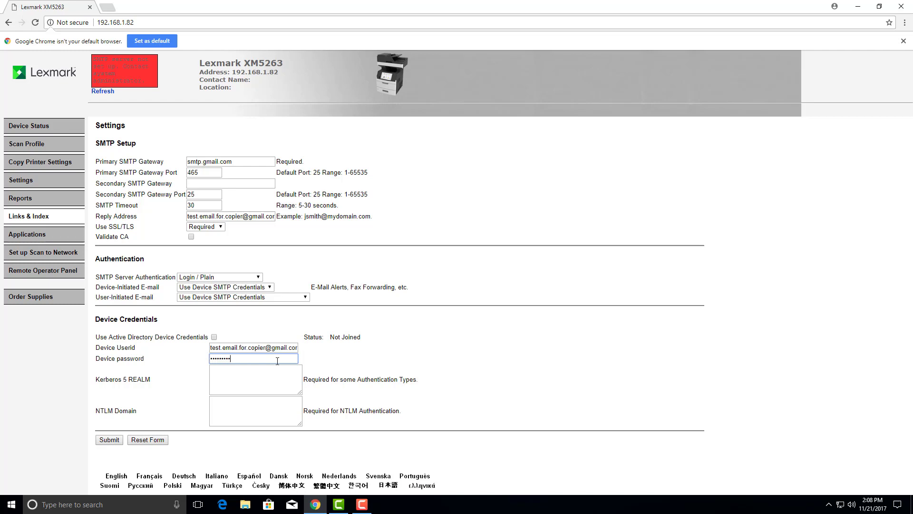
pyautogui.write('1')
pyautogui.click(115, 440)
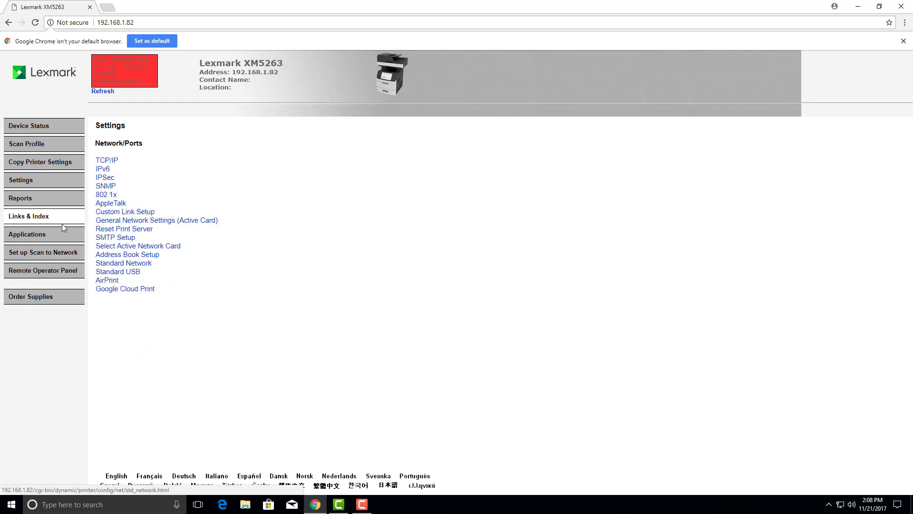
# Open E-mail Shortcut Setup from Links & Index, try adding from the empty form, then return to Links & Index
pyautogui.click(31, 219)
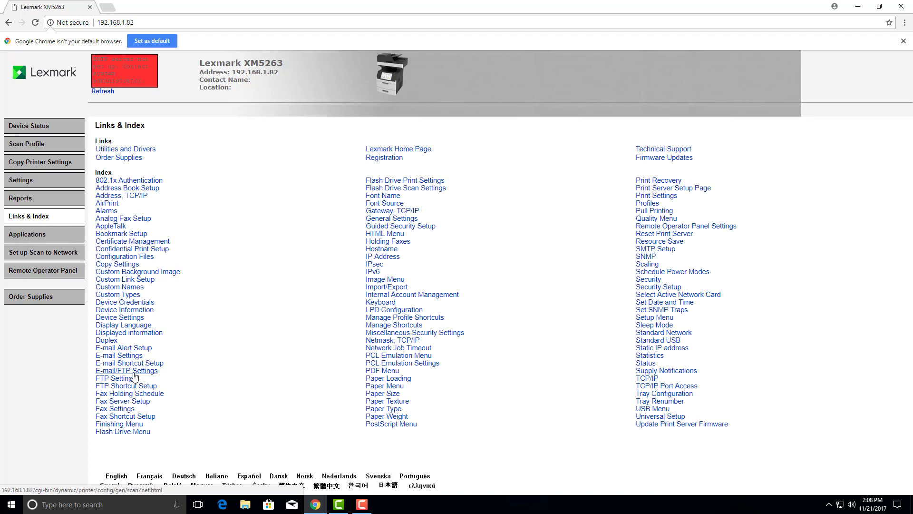
pyautogui.click(124, 363)
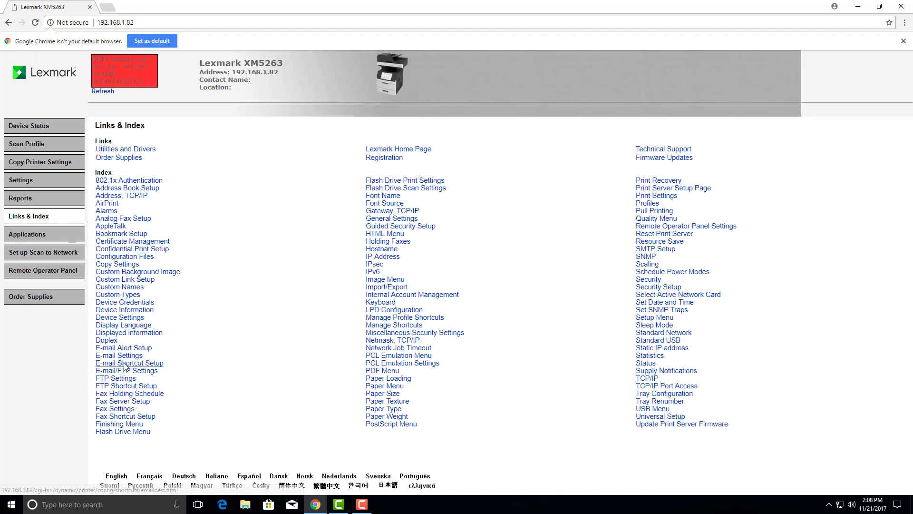
pyautogui.click(105, 281)
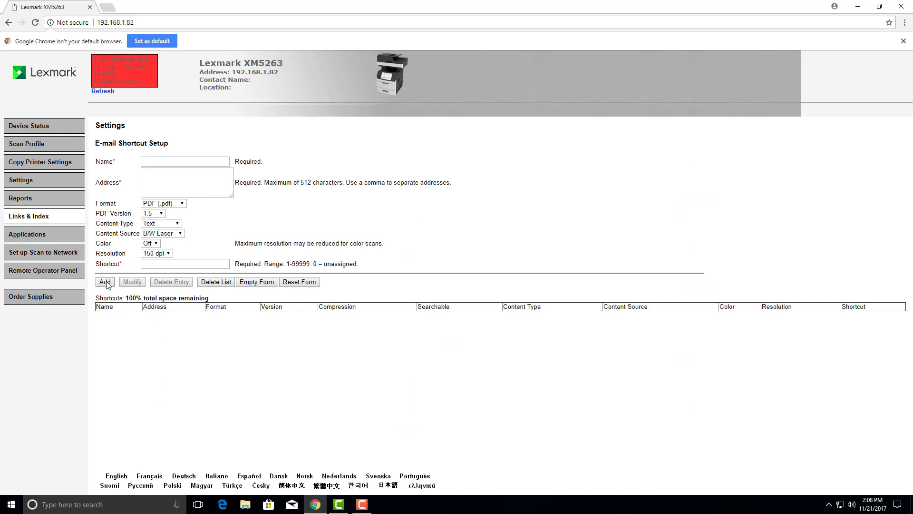
pyautogui.click(29, 217)
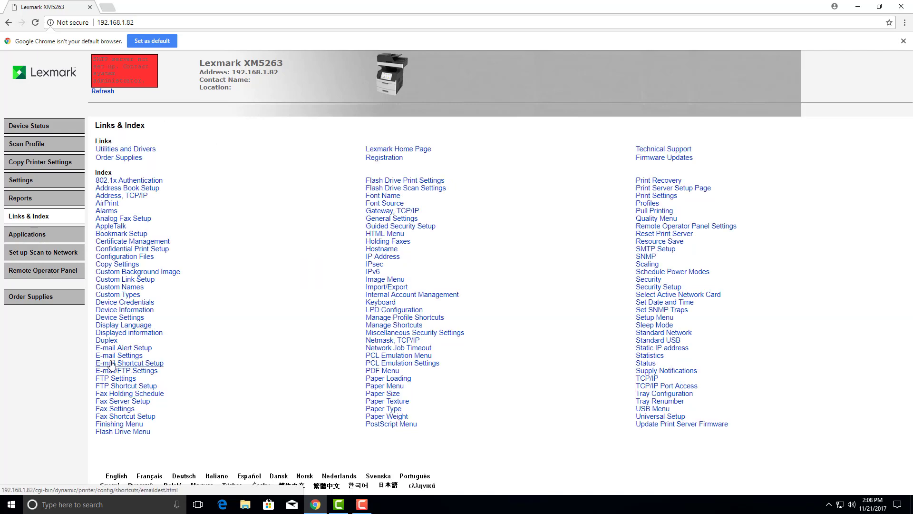
# Add e-mail shortcut 'test' with shortcut number 1, addressed to the copier's Gmail address
pyautogui.click(114, 363)
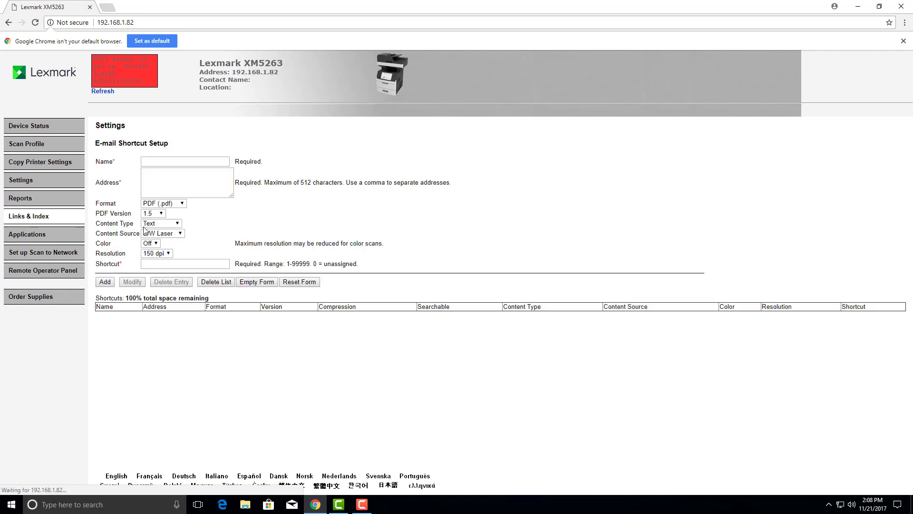
pyautogui.click(157, 165)
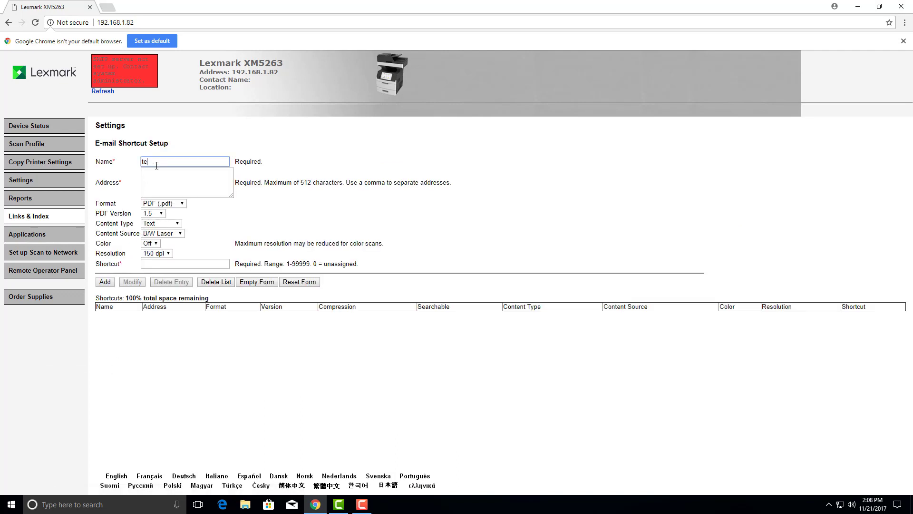
pyautogui.press('Tab')
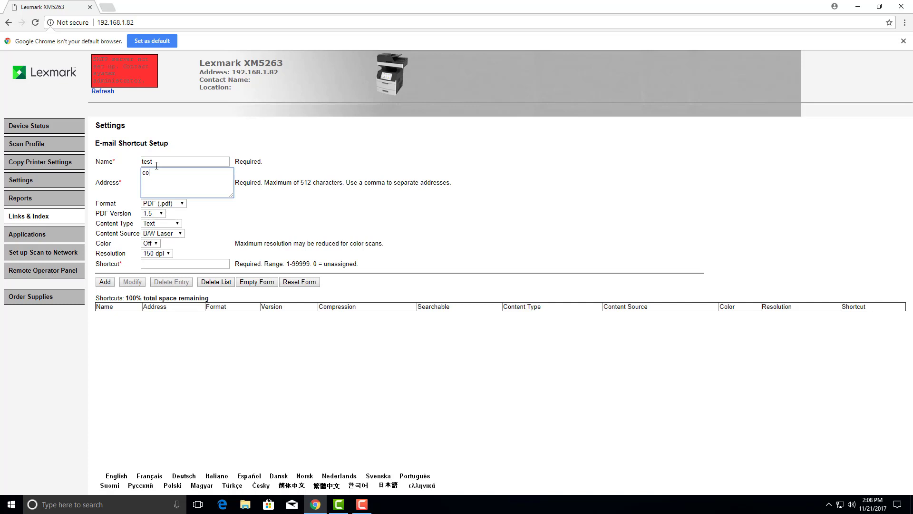
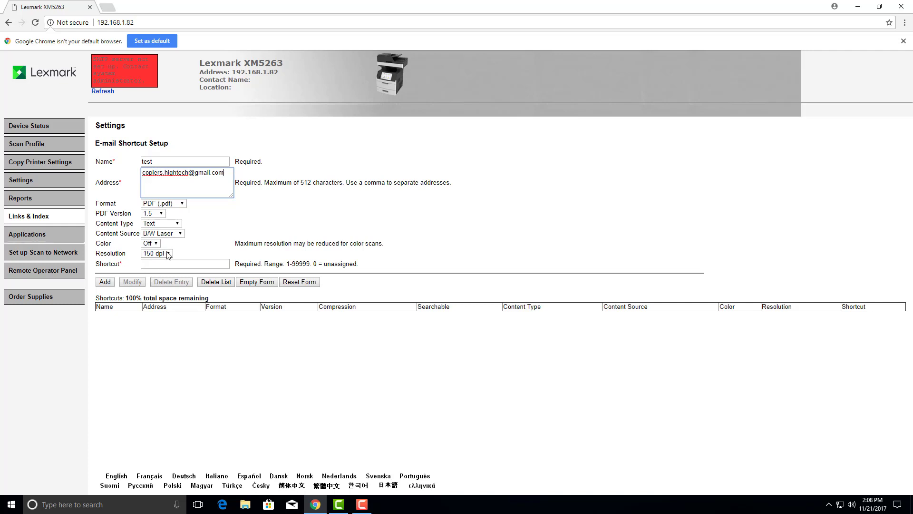
pyautogui.click(173, 264)
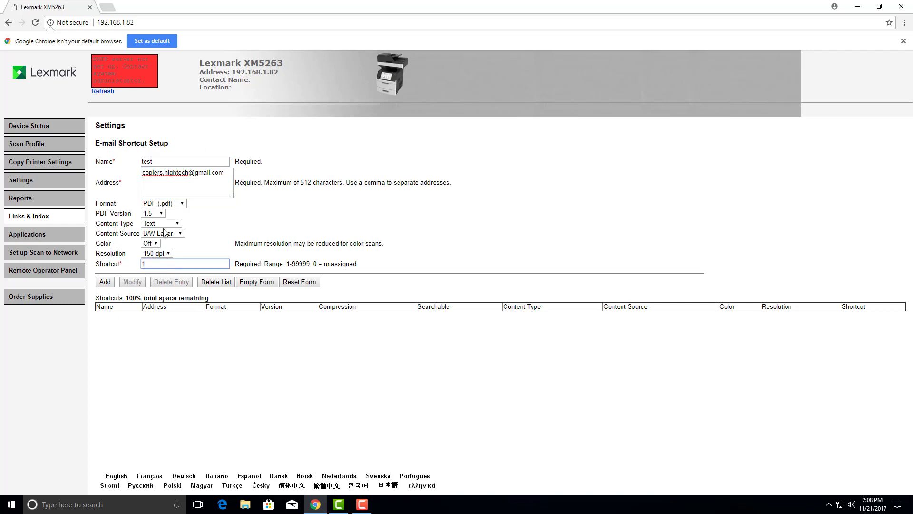
pyautogui.click(106, 282)
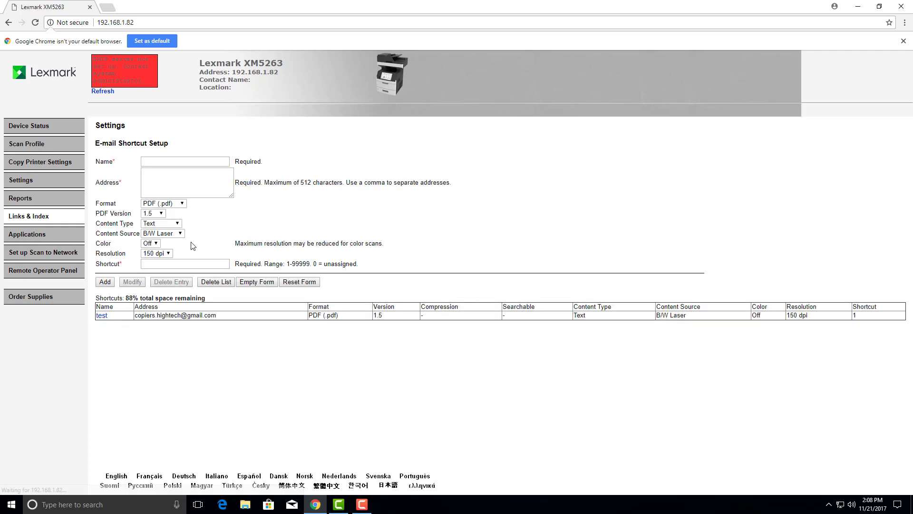